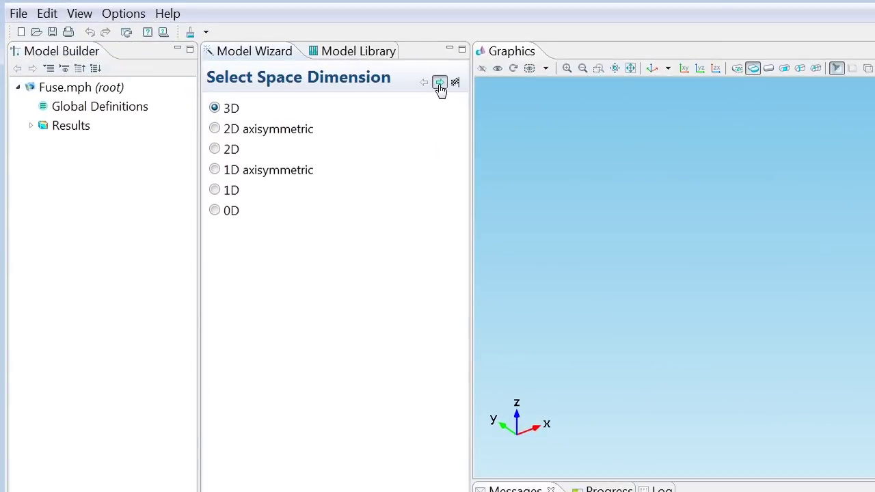
Step: Add the Joule Heating (jh) interface from Heat Transfer > Electromagnetic Heating as the model's physics
{"action": "left_click", "coordinate": [440, 83]}
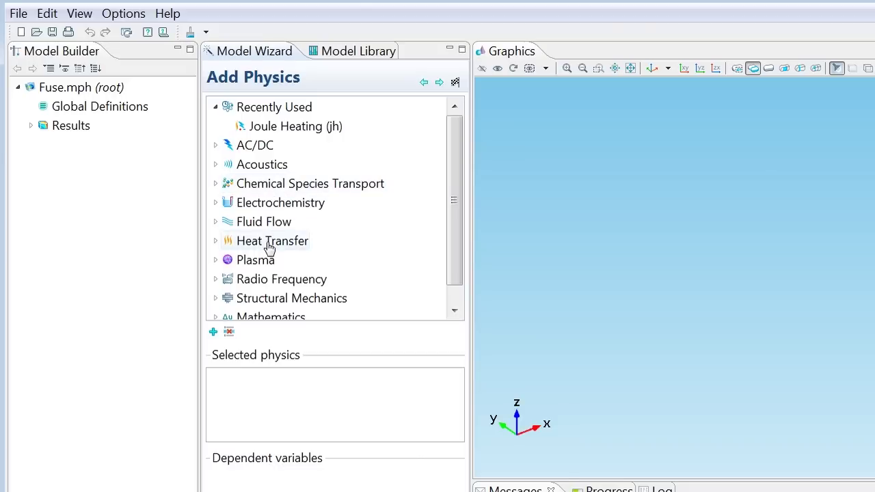
{"action": "left_click", "coordinate": [216, 242]}
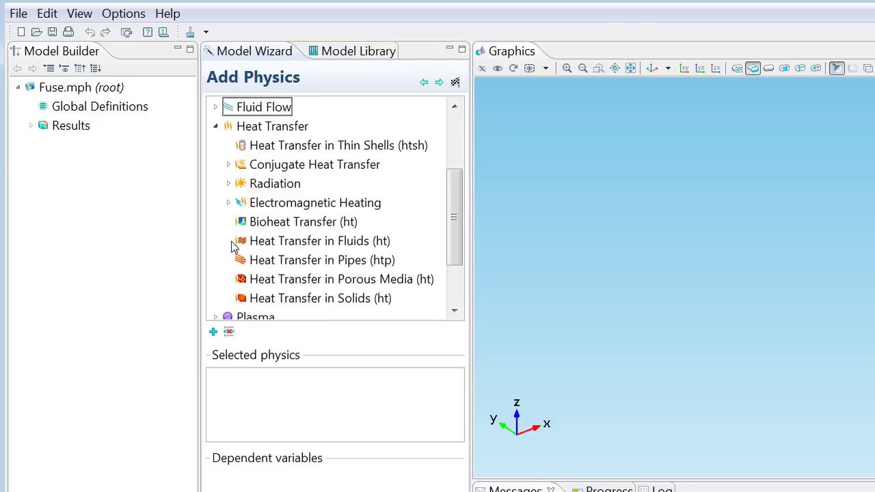
{"action": "left_click", "coordinate": [230, 202]}
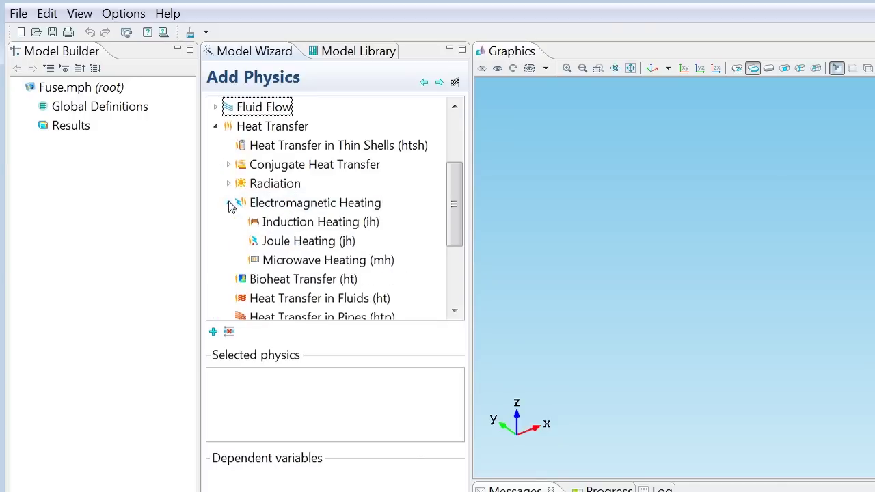
{"action": "left_click", "coordinate": [295, 243]}
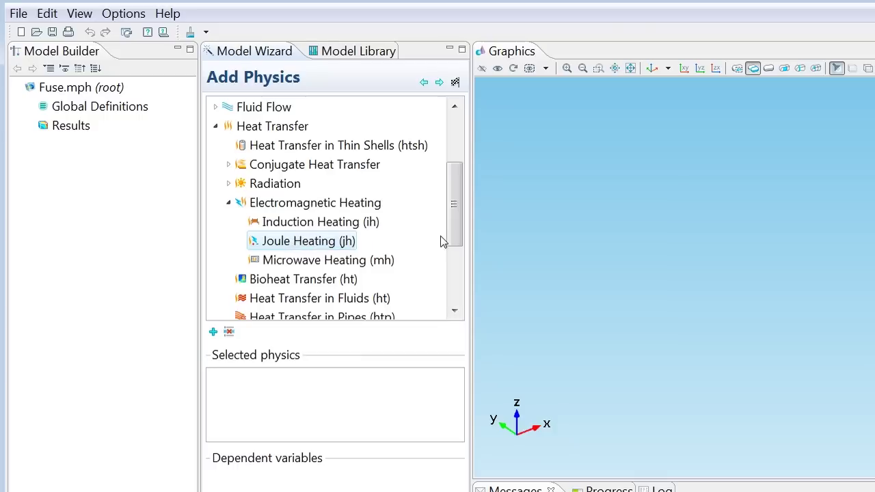
{"action": "left_click_drag", "start_coordinate": [458, 215], "coordinate": [447, 272]}
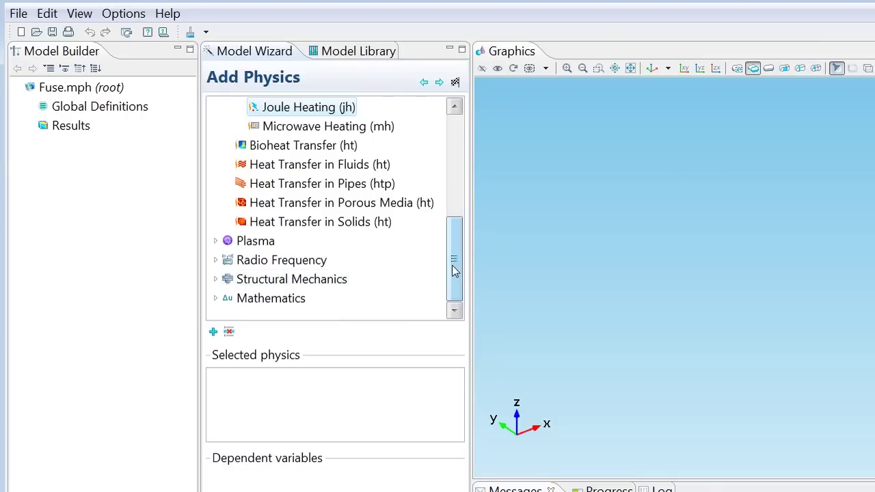
{"action": "left_click_drag", "start_coordinate": [453, 265], "coordinate": [460, 206]}
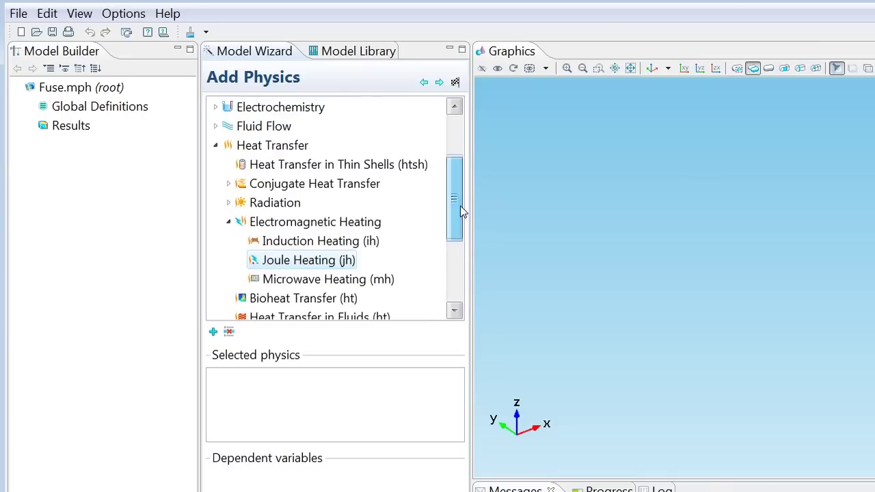
{"action": "left_click", "coordinate": [439, 82]}
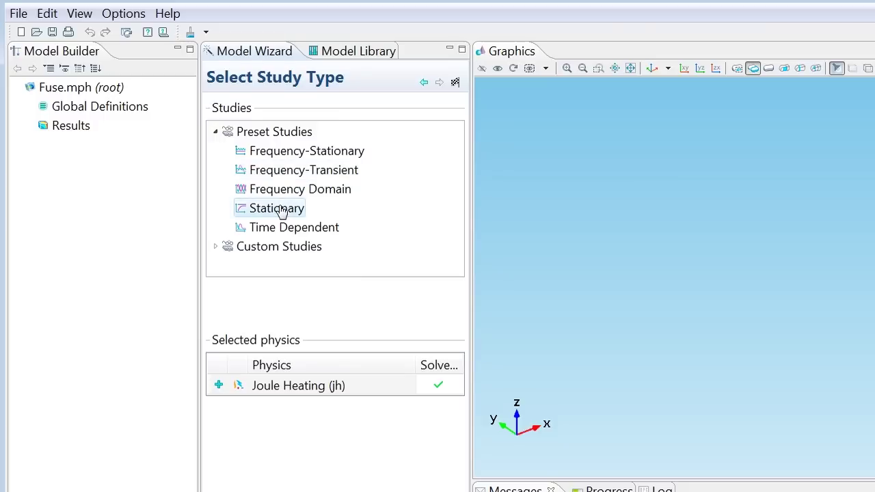
Step: Select a Stationary preset study and finish the Model Wizard
{"action": "left_click", "coordinate": [282, 211]}
{"action": "left_click", "coordinate": [456, 84]}
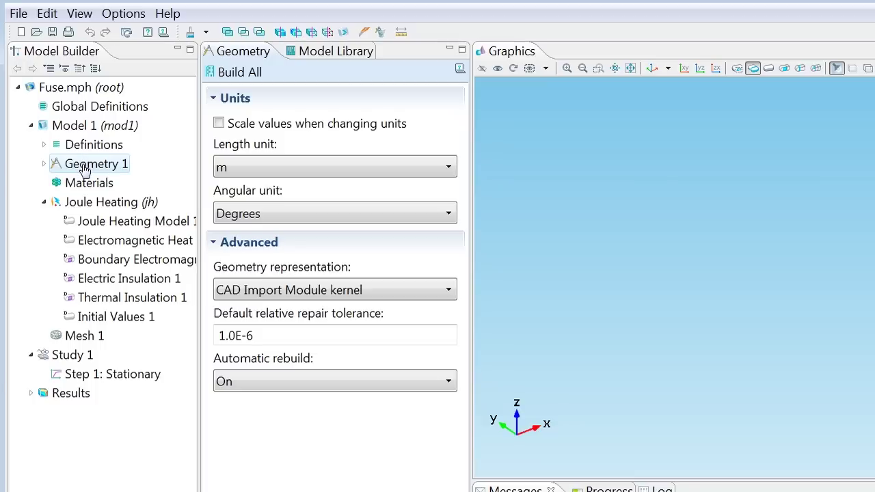
Step: Open the Geometry 1 context menu in the Model Builder
{"action": "right_click", "coordinate": [86, 167]}
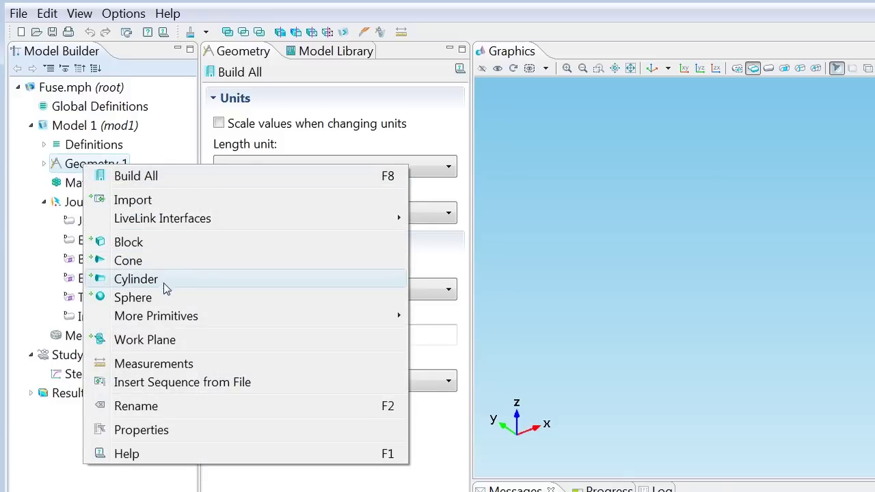
{"action": "mouse_move", "coordinate": [166, 320]}
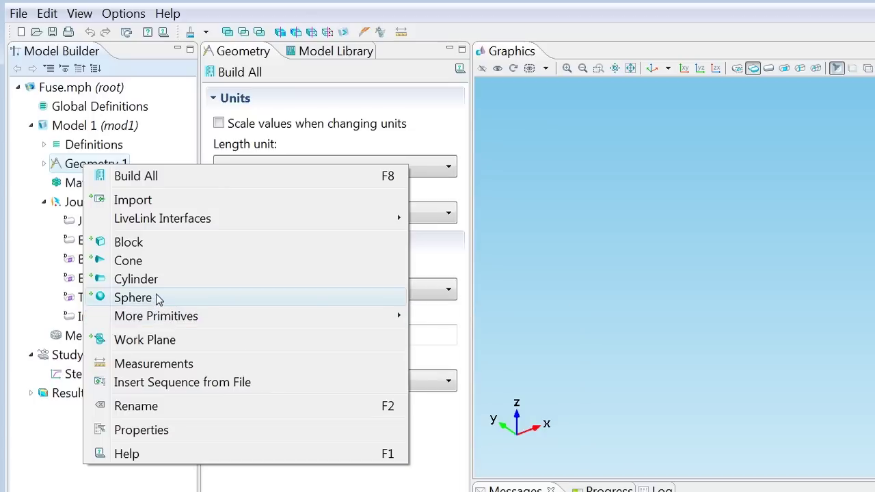
Step: Import fuse.mphbin into Geometry 1 and switch the Graphics view to wireframe rendering
{"action": "left_click", "coordinate": [150, 204]}
{"action": "left_click", "coordinate": [253, 219]}
{"action": "left_click", "coordinate": [202, 130]}
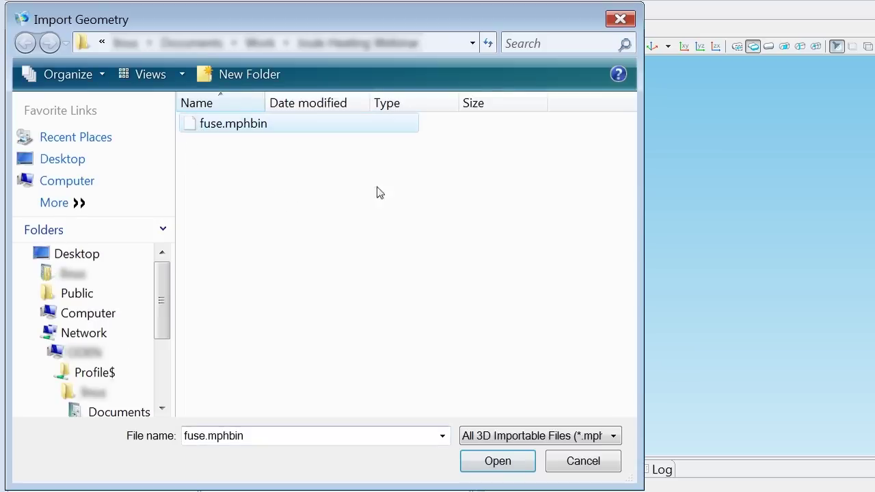
{"action": "left_click", "coordinate": [496, 461]}
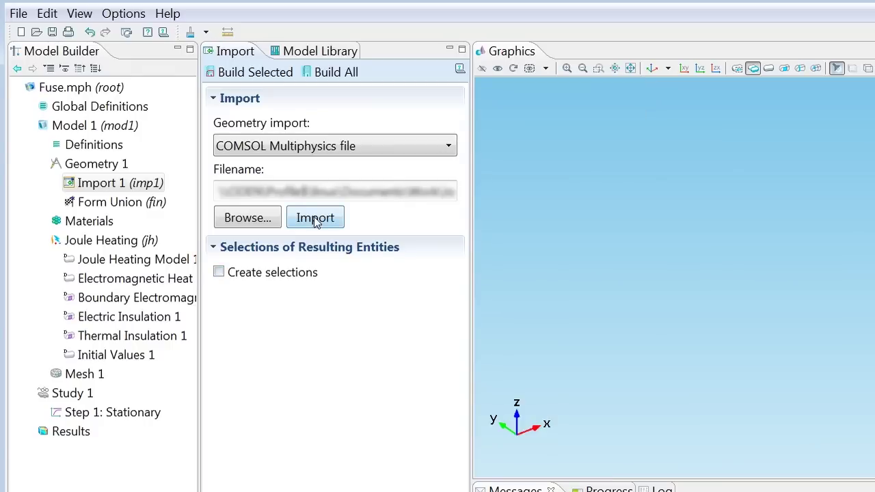
{"action": "left_click", "coordinate": [316, 220]}
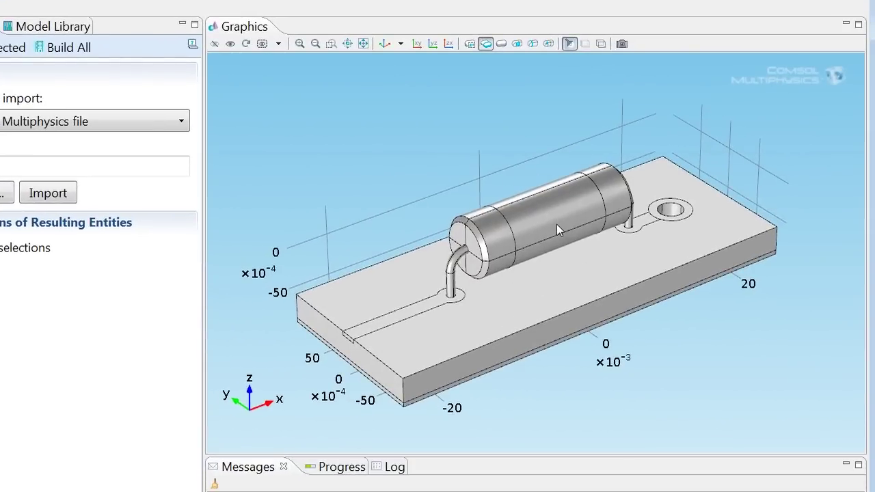
{"action": "left_click", "coordinate": [602, 44]}
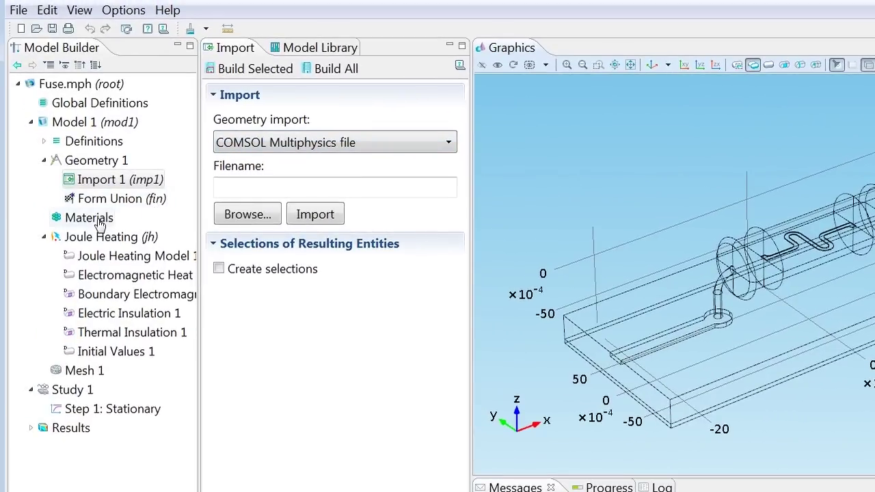
Step: Add the built-in Aluminum material to the model from the Material Browser
{"action": "left_click", "coordinate": [100, 223]}
{"action": "right_click", "coordinate": [102, 223]}
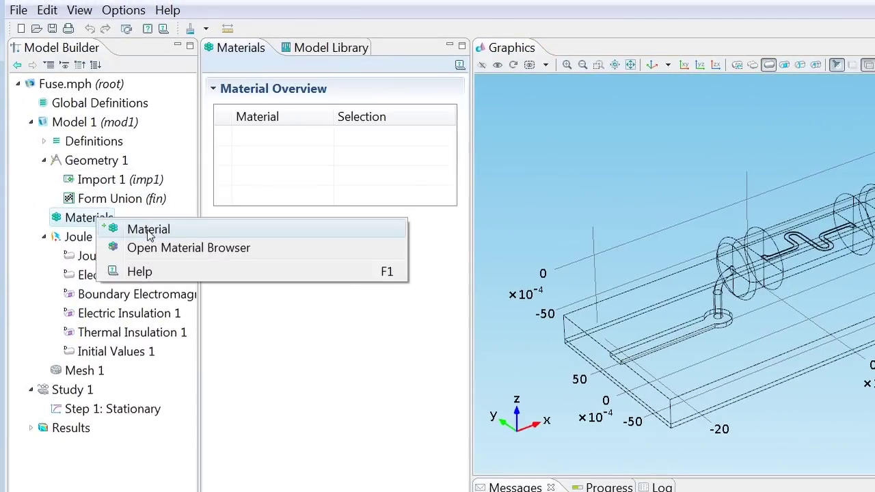
{"action": "left_click", "coordinate": [192, 249]}
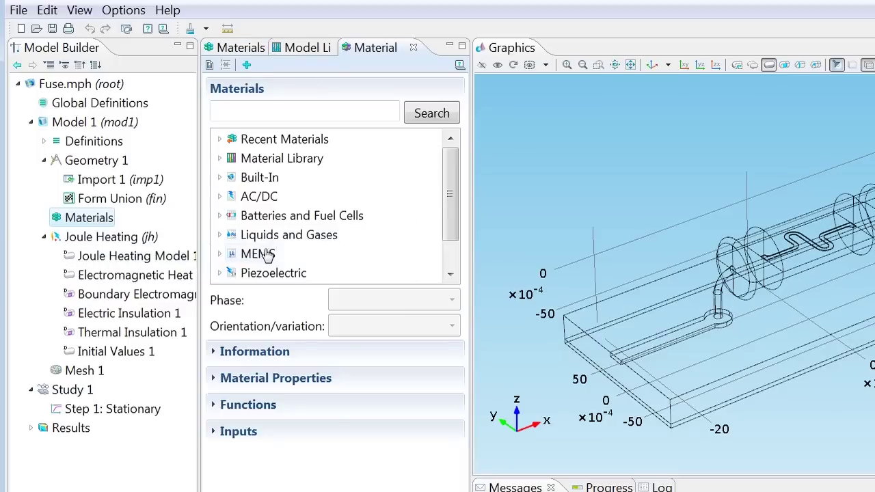
{"action": "left_click", "coordinate": [220, 171]}
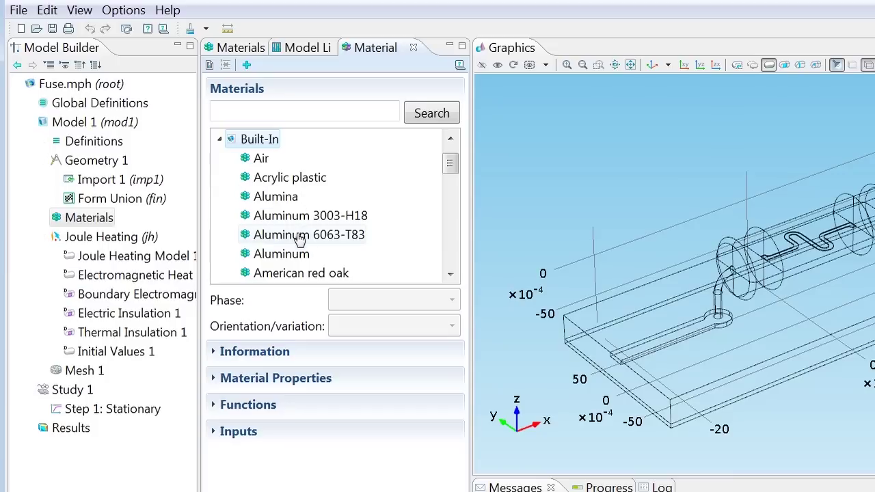
{"action": "left_click", "coordinate": [274, 260]}
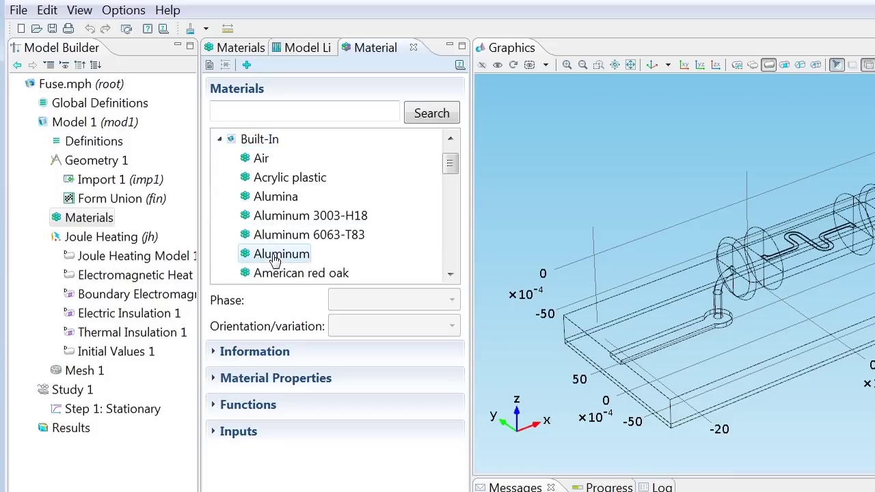
{"action": "right_click", "coordinate": [274, 258]}
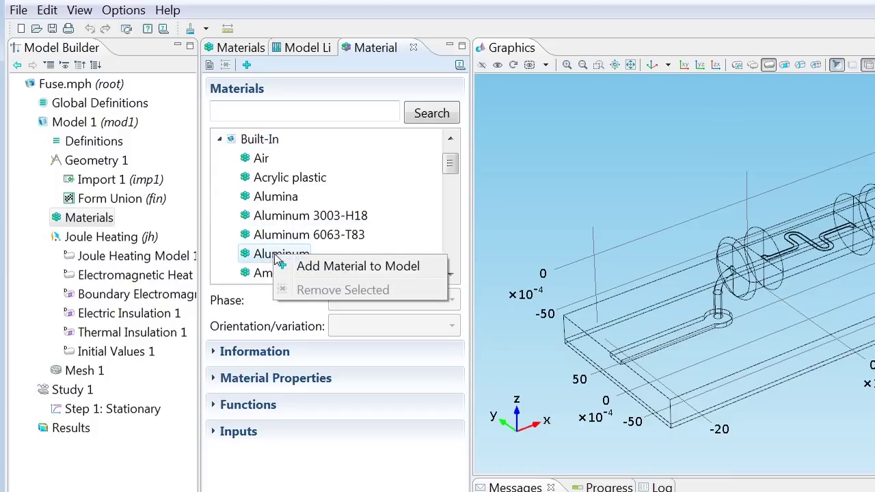
{"action": "left_click", "coordinate": [356, 268]}
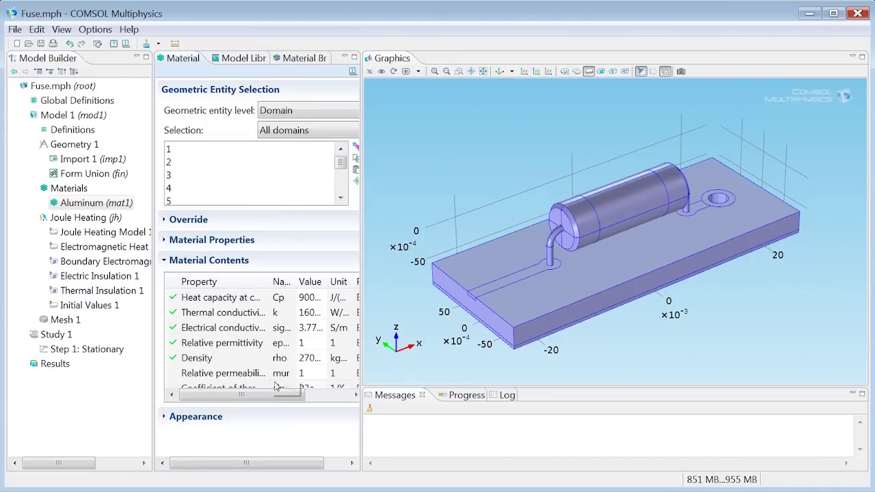
Step: Assign Aluminum only to the inlet pipe, both cylinders, serpentine wire and outlet pipe
{"action": "left_click_drag", "start_coordinate": [252, 468], "coordinate": [274, 468]}
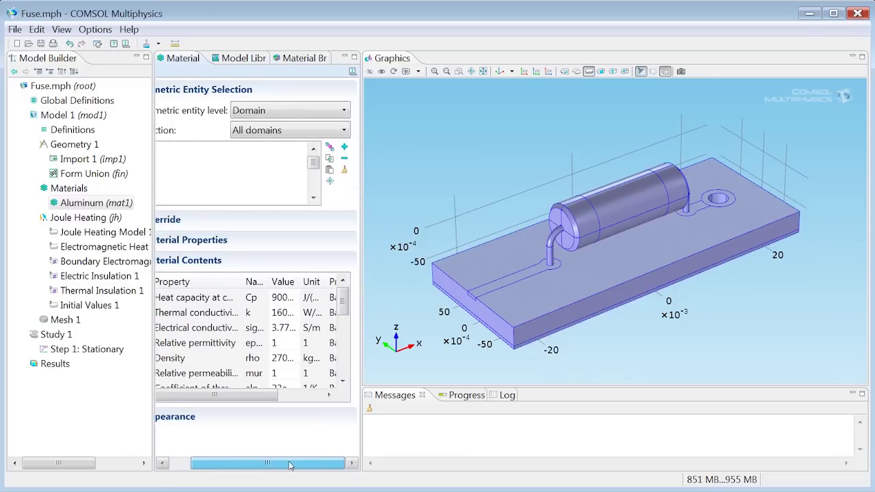
{"action": "left_click", "coordinate": [346, 171]}
{"action": "left_click", "coordinate": [345, 171]}
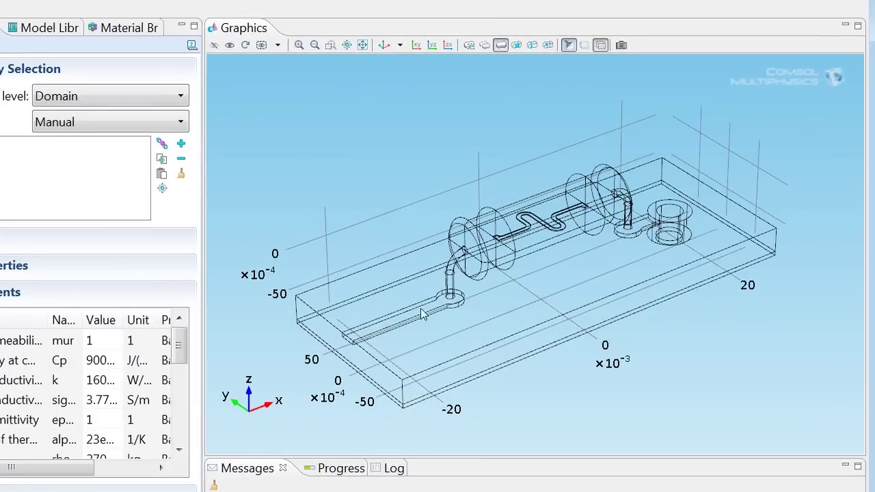
{"action": "left_click", "coordinate": [452, 279]}
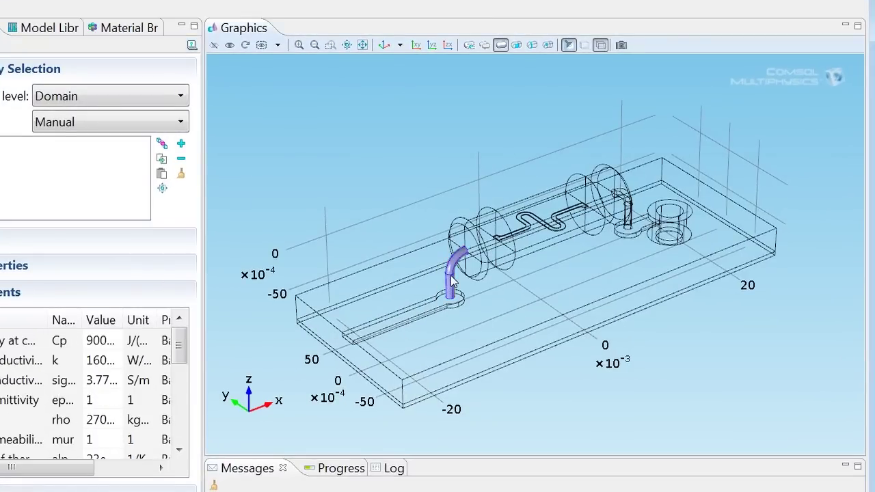
{"action": "left_click", "coordinate": [488, 229]}
{"action": "left_click", "coordinate": [524, 233]}
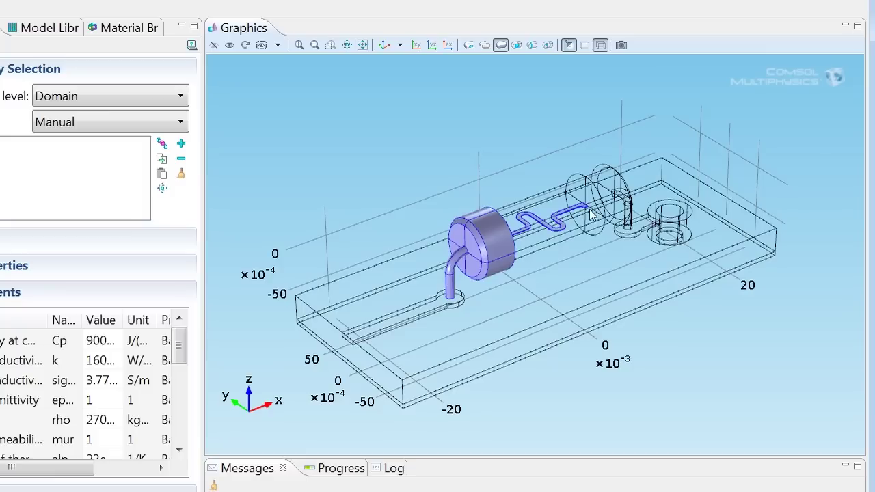
{"action": "left_click", "coordinate": [599, 185]}
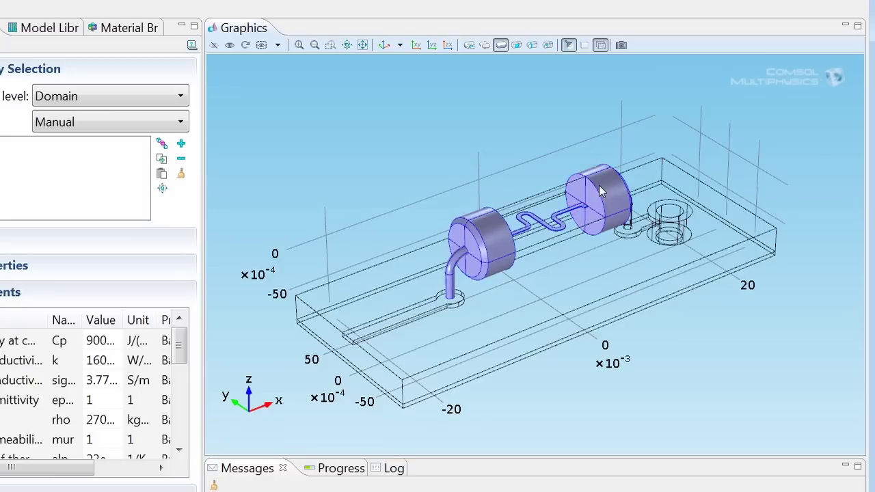
{"action": "left_click", "coordinate": [629, 226]}
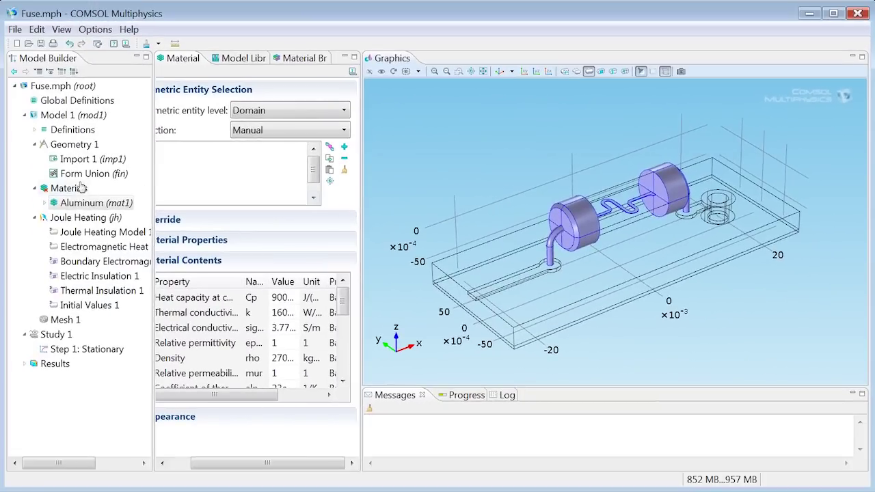
Step: Add the built-in Copper material to the model from the Material Browser
{"action": "left_click", "coordinate": [81, 188]}
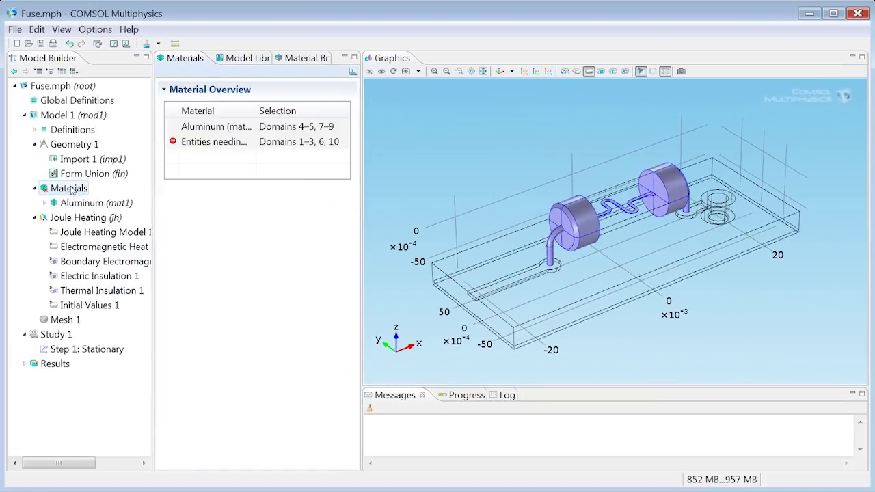
{"action": "right_click", "coordinate": [81, 187]}
{"action": "left_click", "coordinate": [128, 209]}
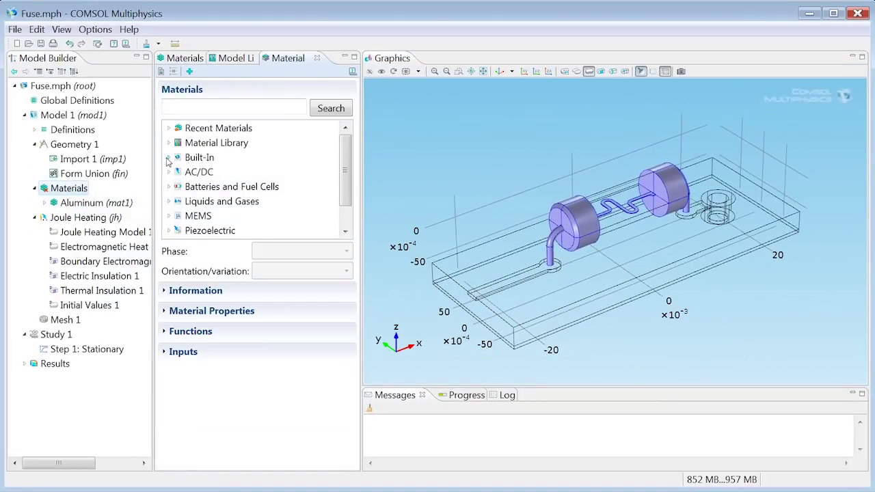
{"action": "left_click", "coordinate": [169, 158]}
{"action": "scroll", "coordinate": [209, 192], "scroll_direction": "down", "scroll_amount": 2}
{"action": "left_click", "coordinate": [205, 215]}
{"action": "right_click", "coordinate": [206, 215]}
{"action": "left_click", "coordinate": [277, 221]}
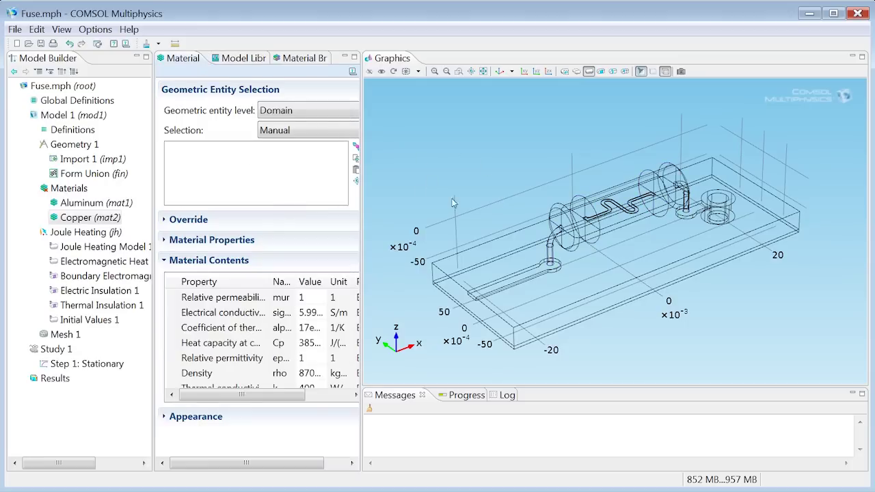
Step: Assign Copper to domains 3, 10 and 1, the strip, right terminal and lower layer
{"action": "left_click", "coordinate": [536, 277]}
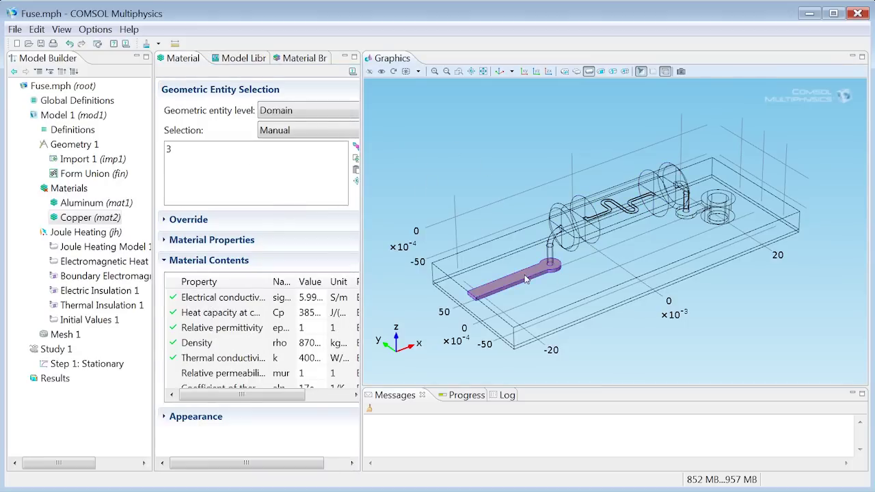
{"action": "left_click", "coordinate": [703, 208]}
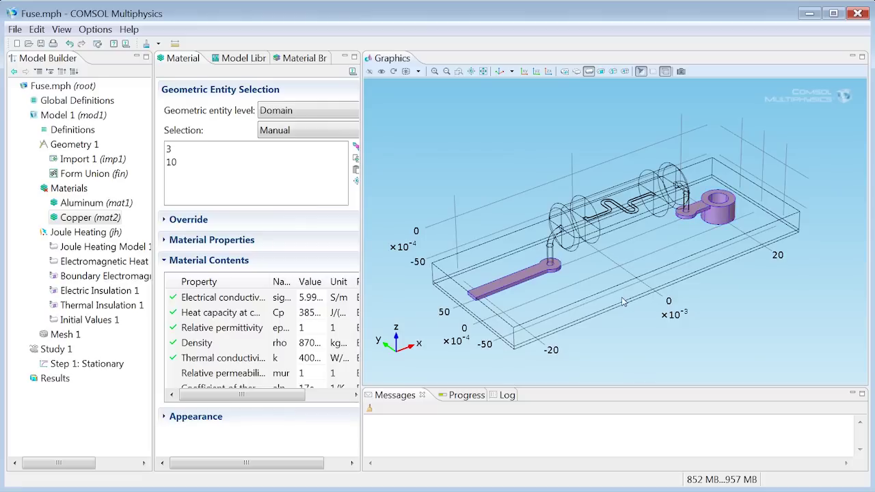
{"action": "left_click", "coordinate": [622, 301]}
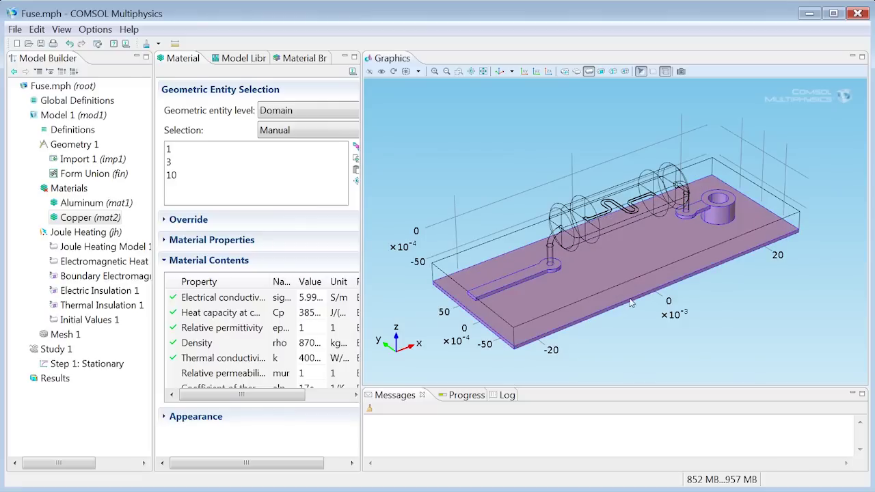
Step: Add the built-in FR4 (Circuit Board) material and assign it to the circuit board, domain 2
{"action": "right_click", "coordinate": [68, 191]}
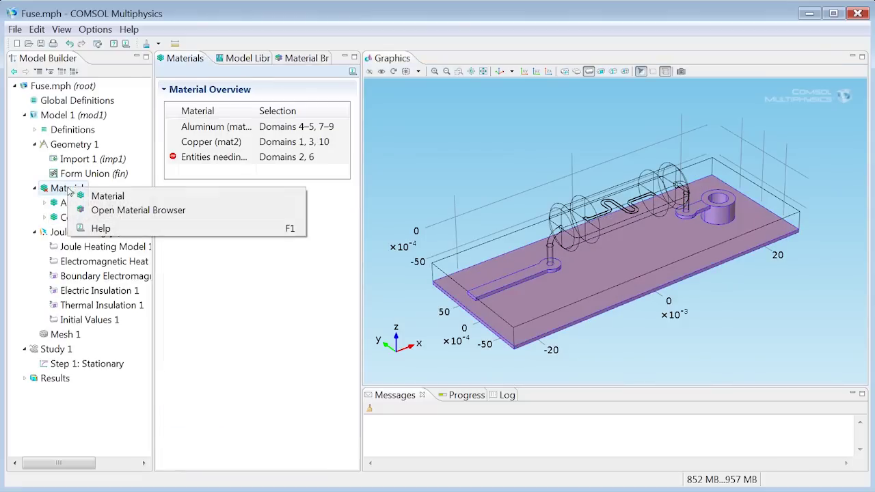
{"action": "left_click", "coordinate": [136, 211]}
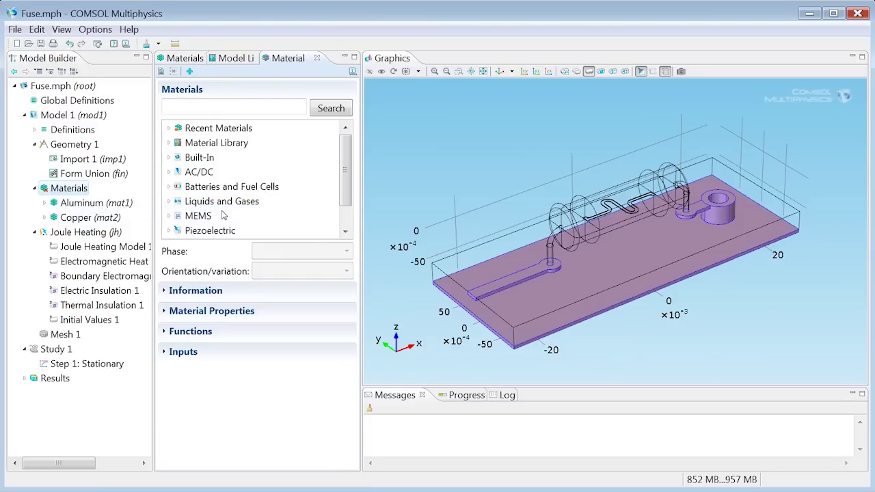
{"action": "left_click", "coordinate": [172, 164]}
{"action": "scroll", "coordinate": [241, 188], "scroll_direction": "down", "scroll_amount": 3}
{"action": "left_click", "coordinate": [223, 190]}
{"action": "right_click", "coordinate": [217, 190]}
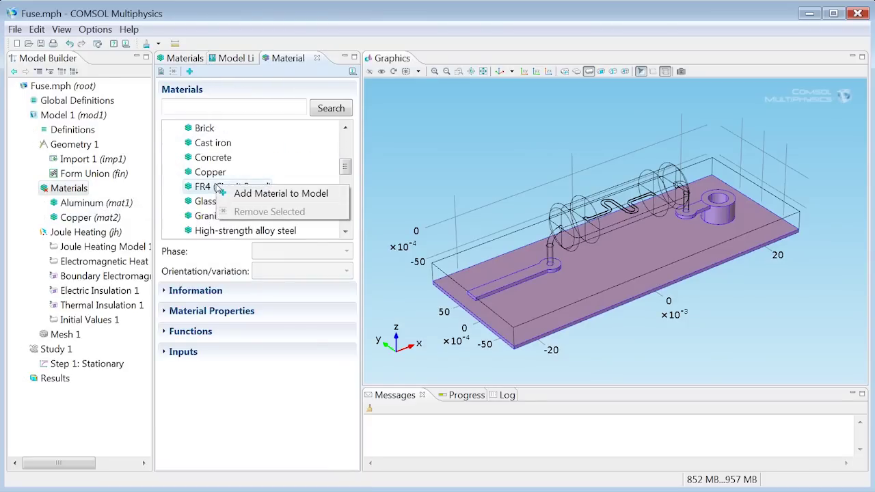
{"action": "left_click", "coordinate": [278, 194]}
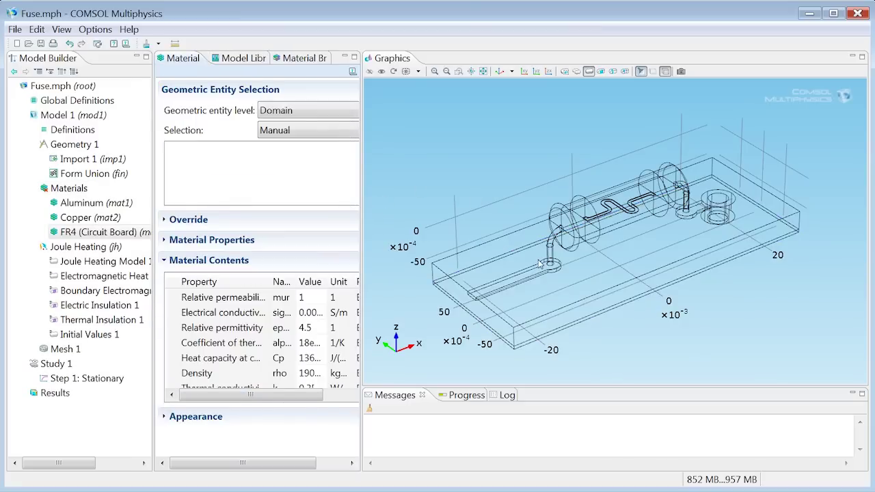
{"action": "left_click", "coordinate": [632, 265]}
{"action": "right_click", "coordinate": [632, 265]}
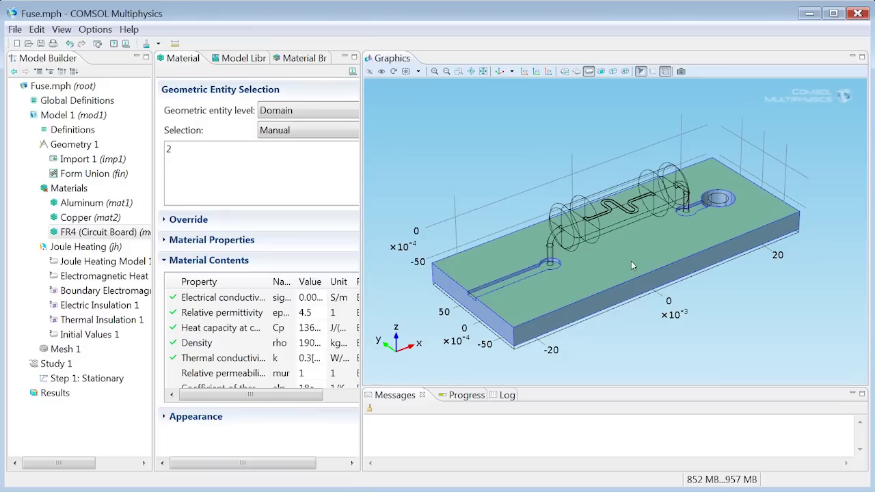